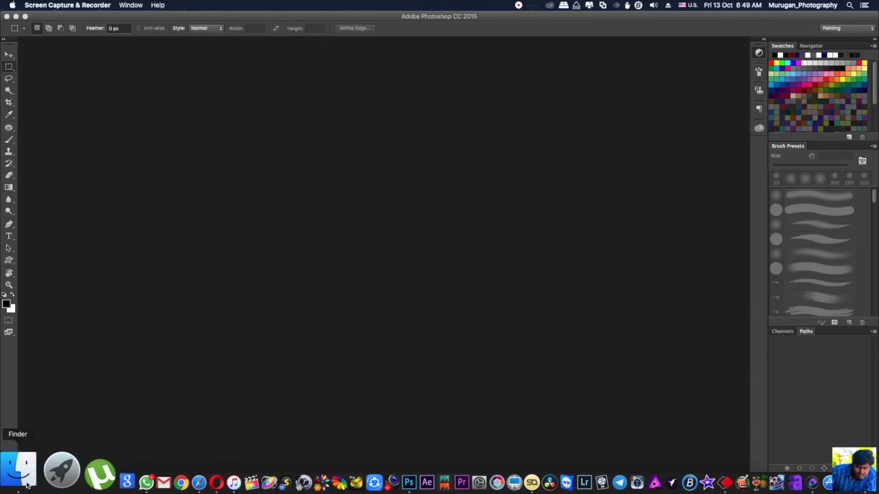
click(15, 477)
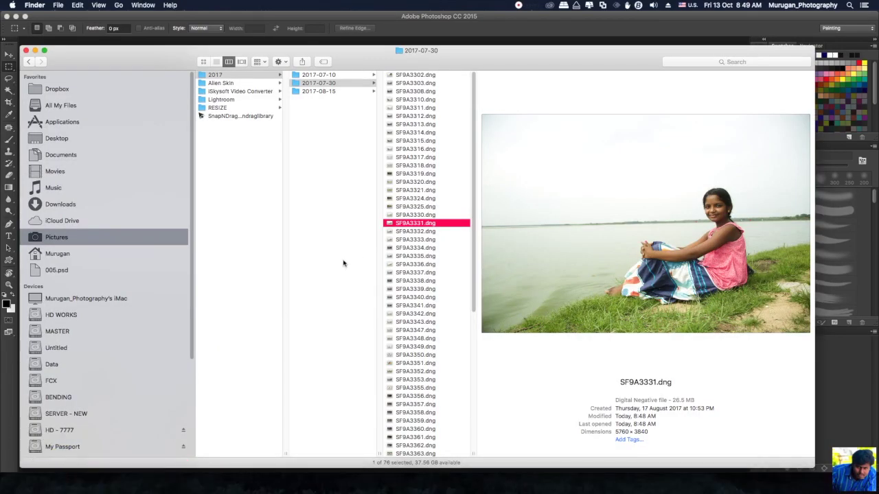
right_click(445, 225)
mouse_move(462, 237)
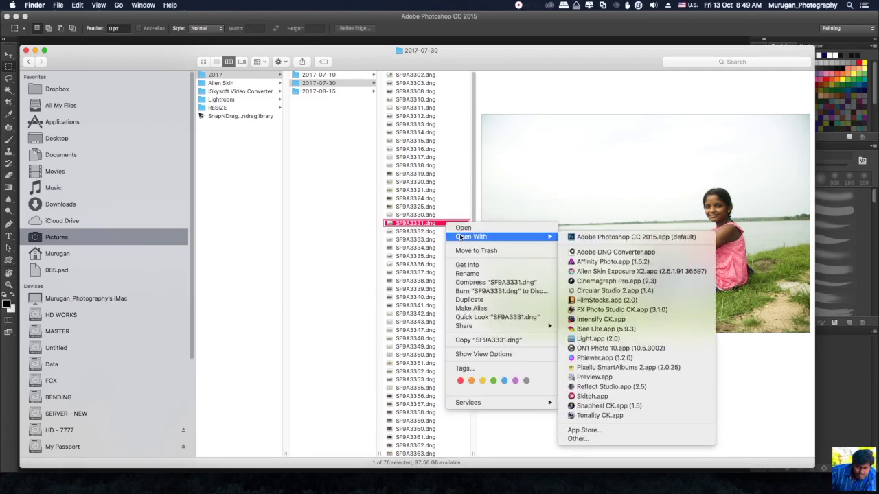
click(618, 237)
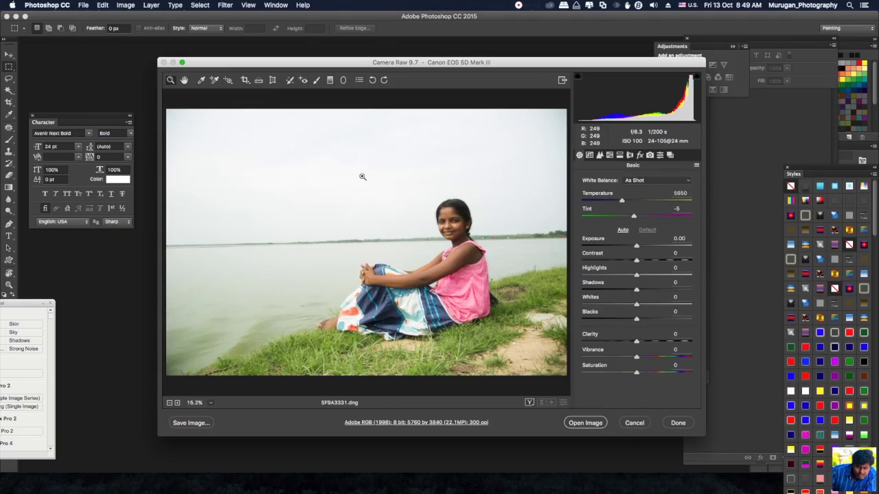
drag(453, 61, 443, 66)
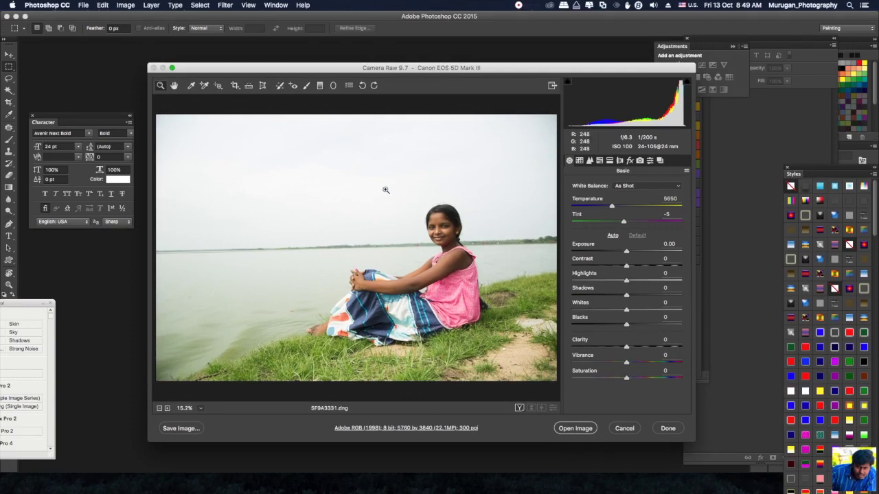
click(625, 430)
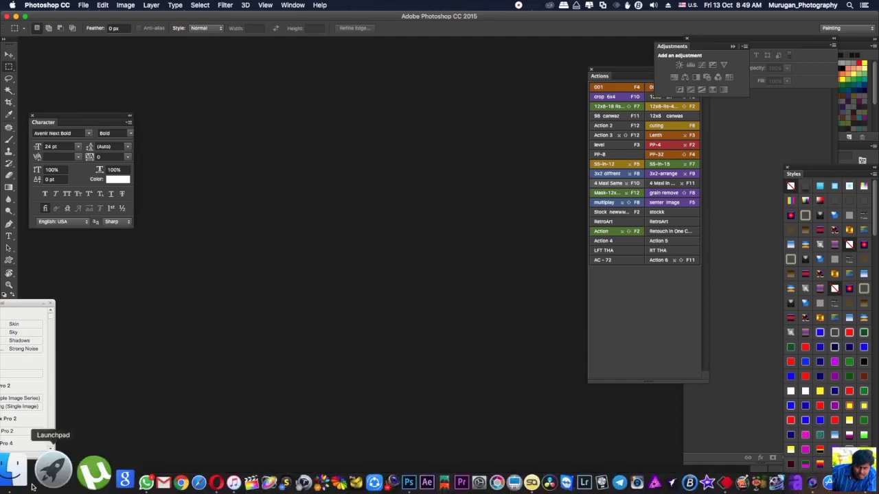
Switch to Finder and open SF9A3331.dng with Adobe Photoshop CC 2015 so that it loads in Camera Raw
click(14, 475)
right_click(444, 226)
mouse_move(519, 237)
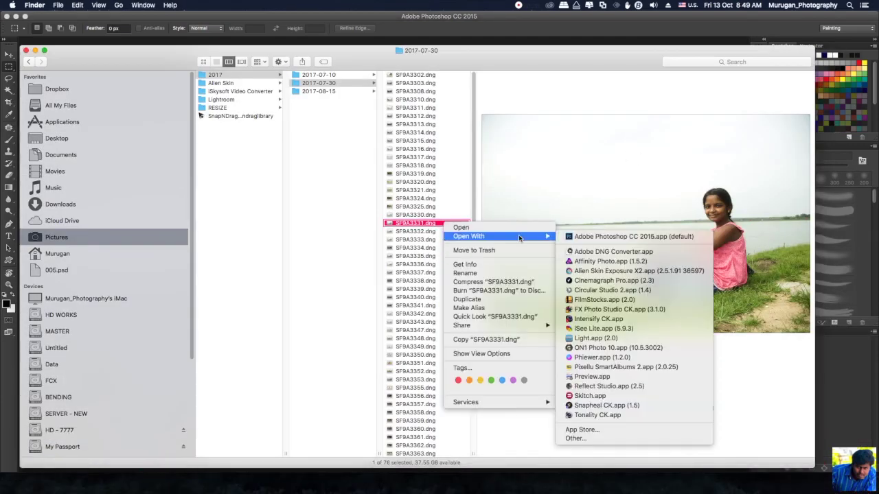
click(613, 238)
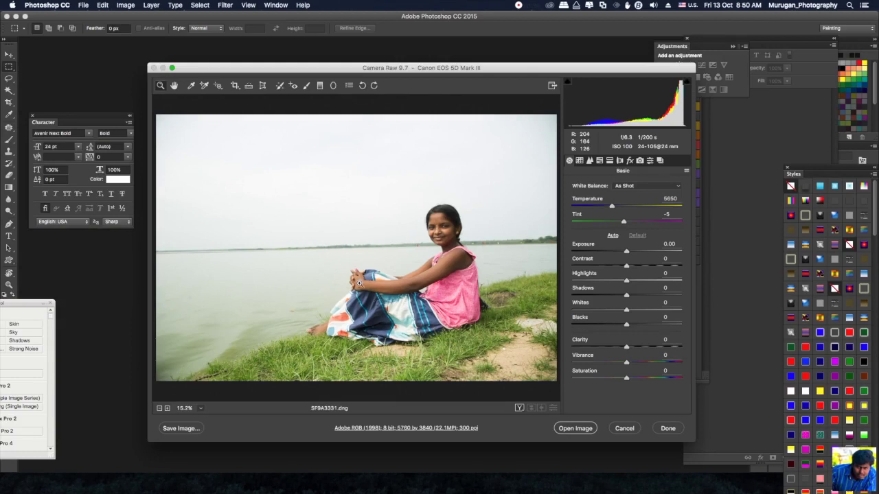
drag(457, 68, 470, 66)
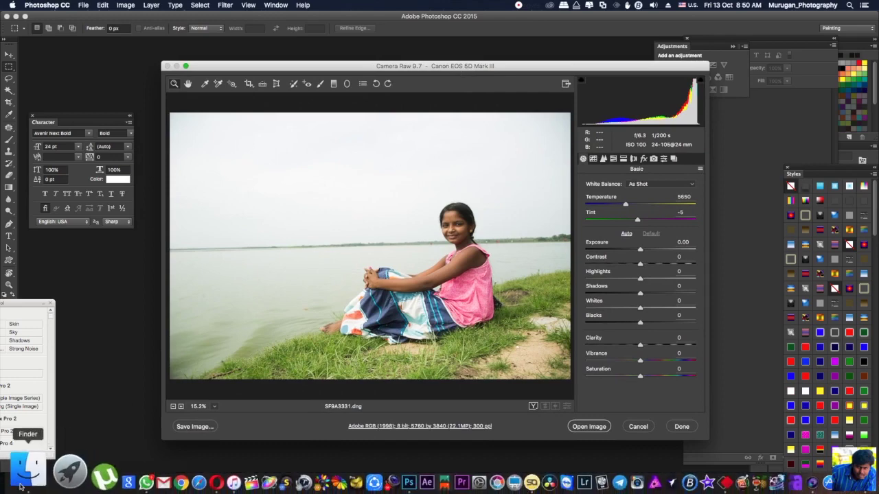
Check the file details of SF9A3331.dng in Finder and return to the Camera Raw window in Photoshop
click(24, 469)
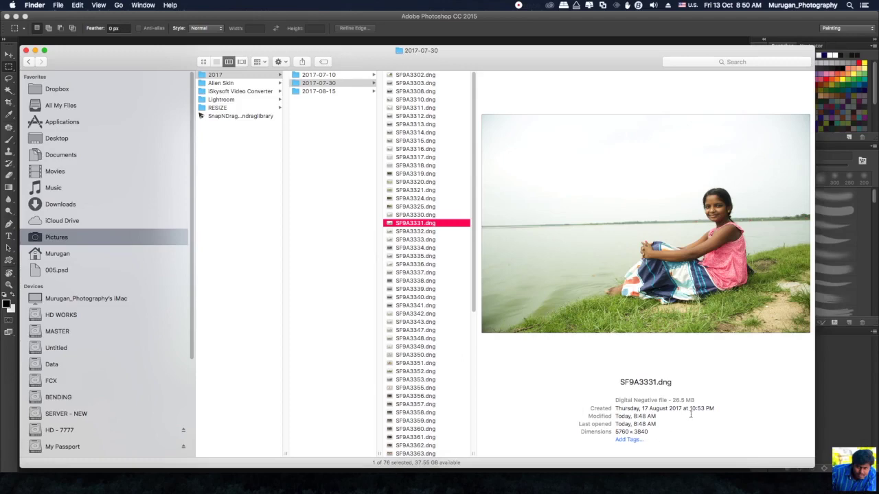
drag(691, 414, 746, 420)
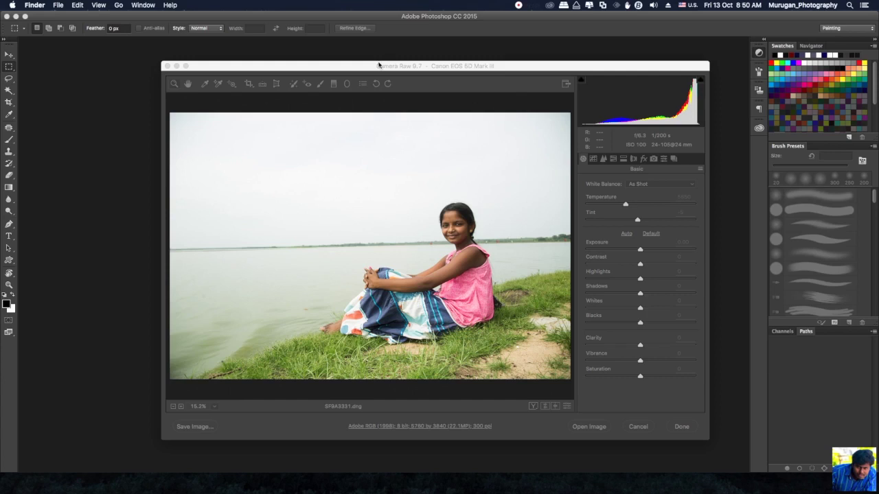
click(378, 65)
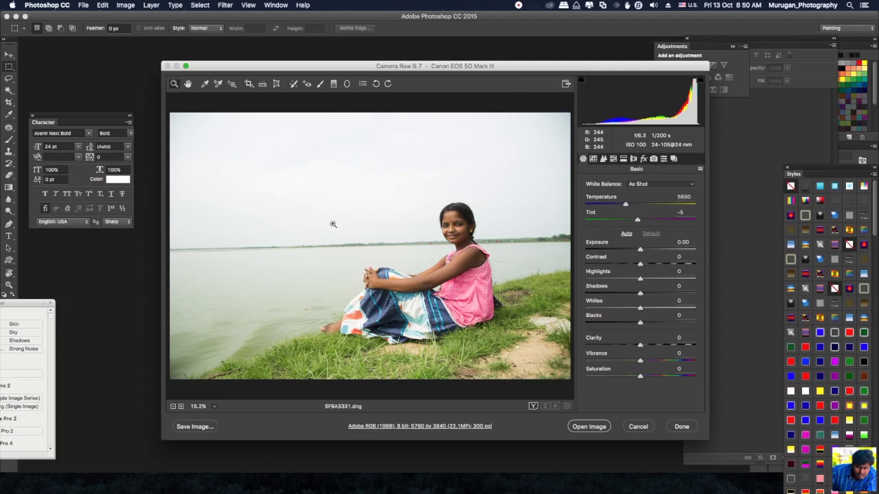
Enlarge the Camera Raw window for a bigger photo preview and reposition it on the screen
drag(426, 68, 378, 61)
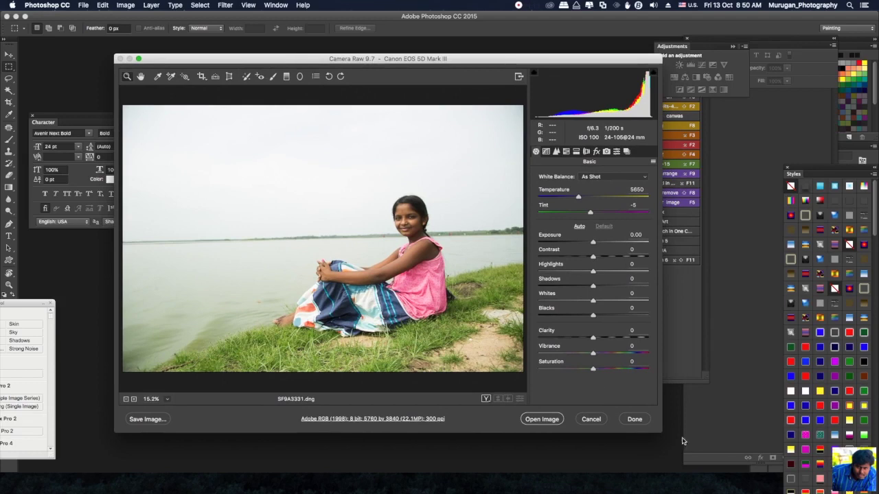
drag(661, 434, 790, 450)
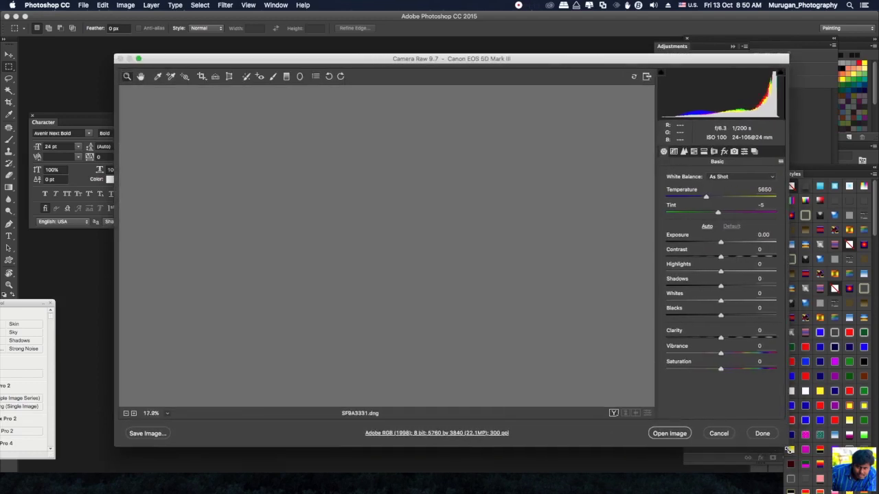
drag(473, 59, 447, 57)
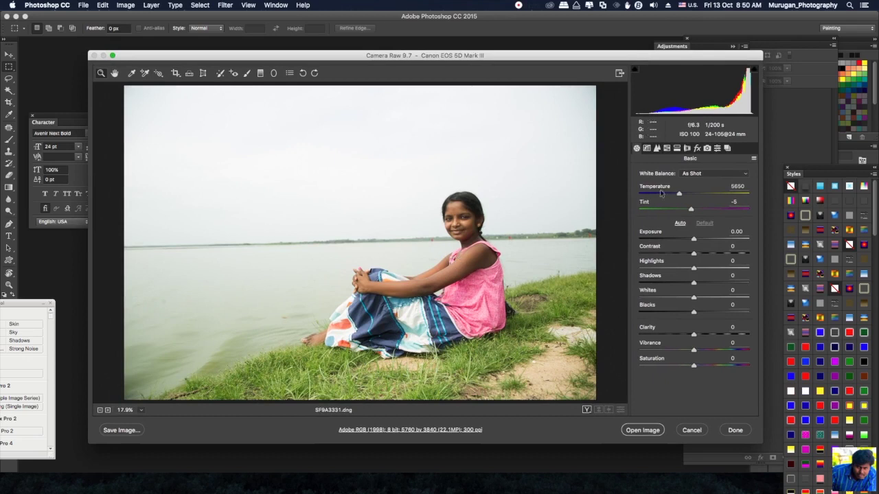
Set the photo's basic adjustments to Temperature 4150, Highlights -58, Shadows +58 and Whites -65
drag(679, 193, 665, 194)
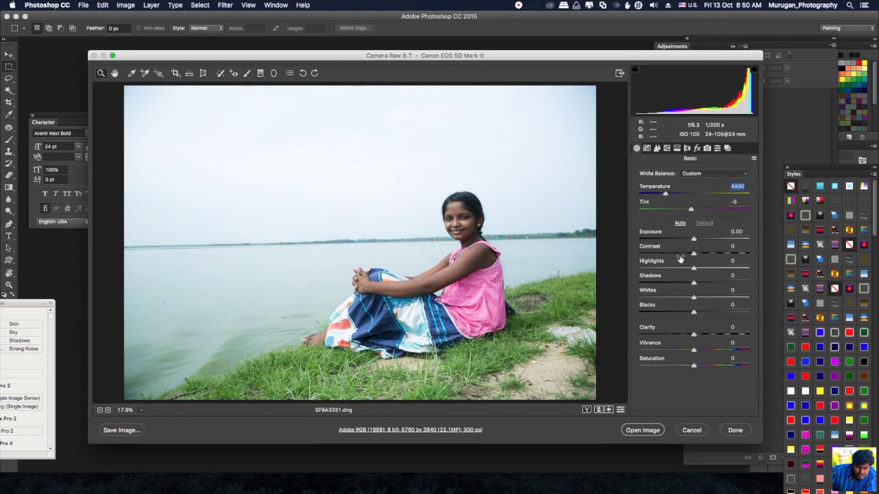
drag(693, 282, 657, 269)
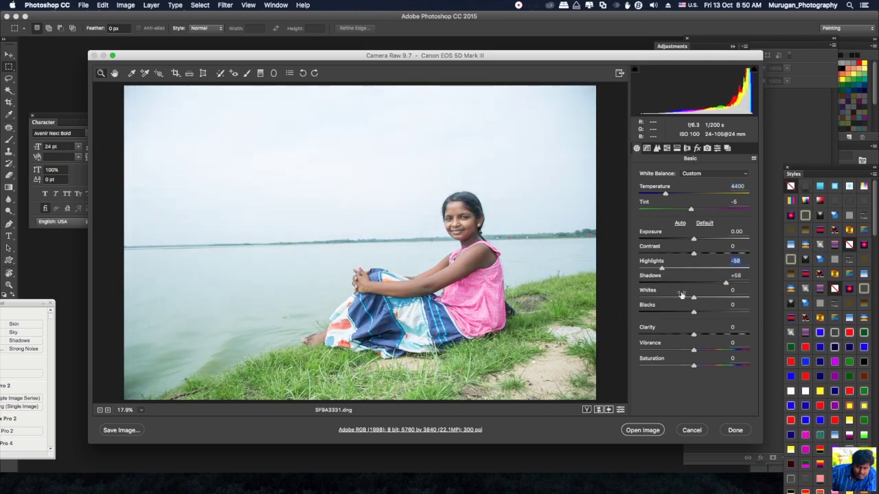
drag(694, 297, 657, 297)
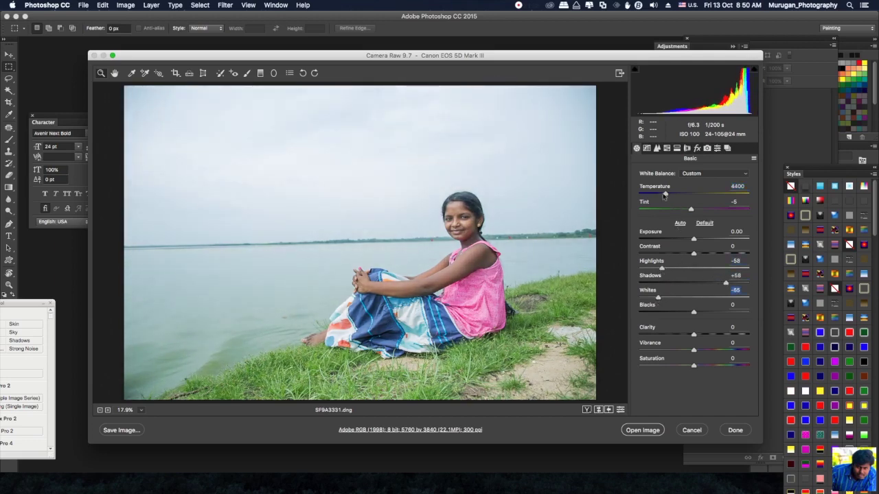
drag(664, 195, 659, 194)
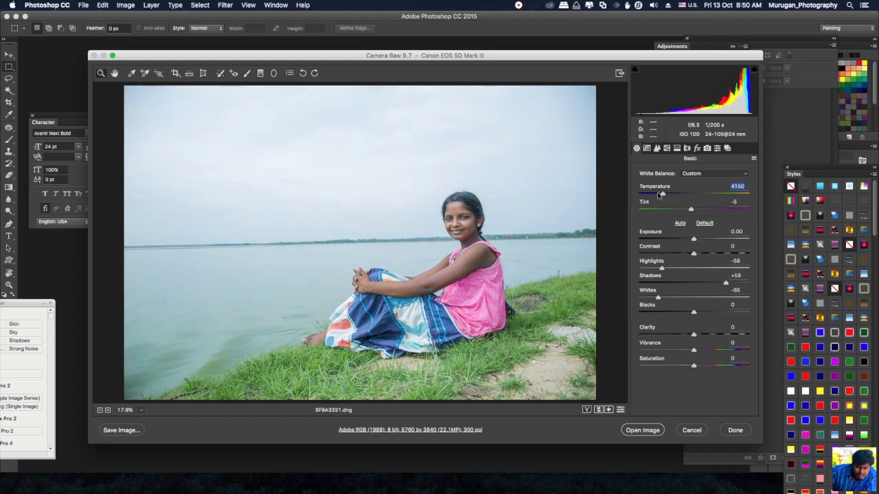
In the HSL adjustments, set the Blues luminance to -43 and the Blues saturation to +94
click(666, 148)
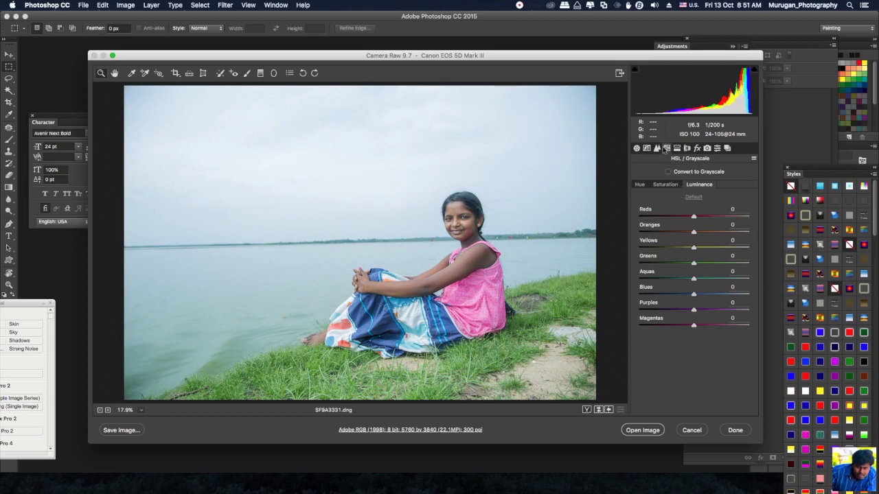
drag(691, 293, 669, 294)
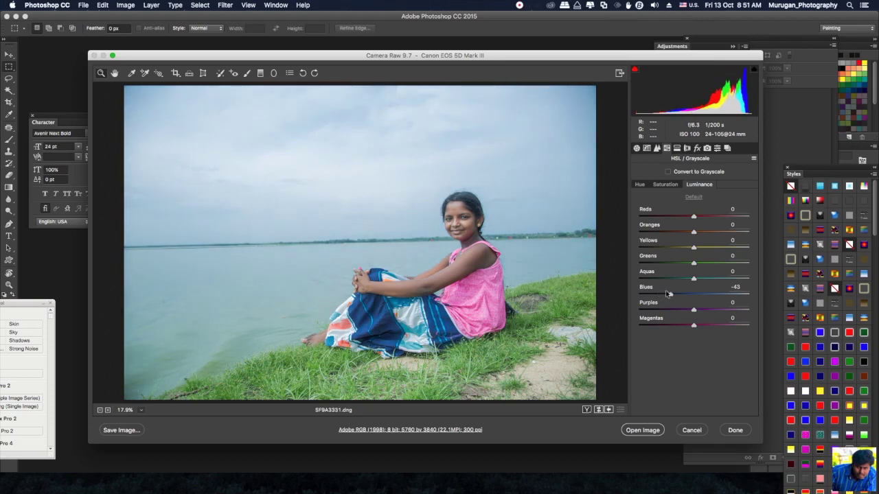
click(663, 185)
drag(695, 294, 745, 294)
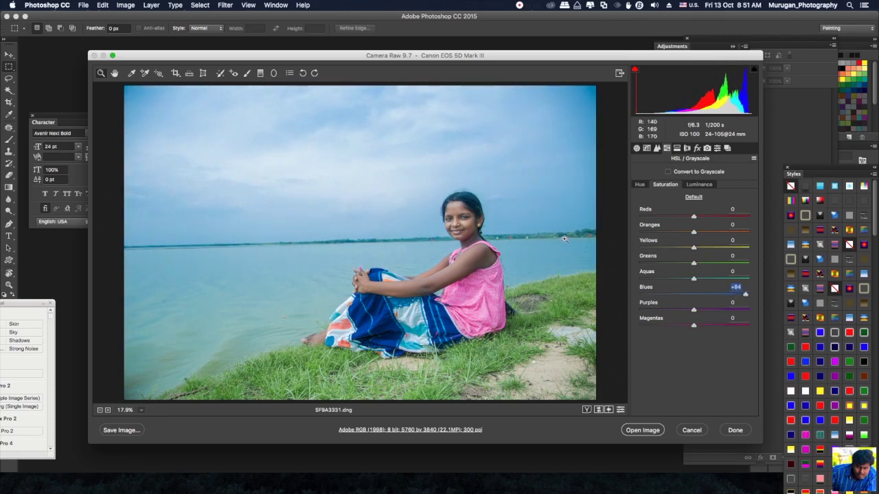
Use the Targeted Adjustment tool on the grass, water and sky to raise Greens, Aquas and Blues saturation to +100
click(158, 74)
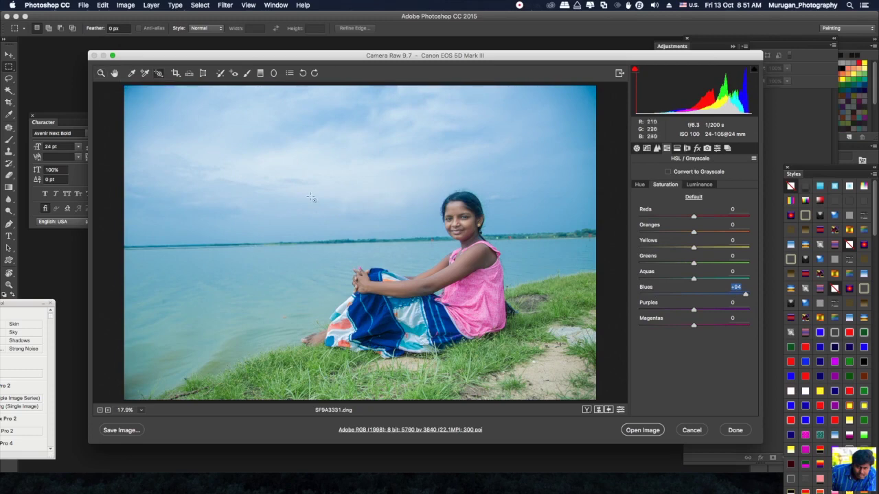
right_click(245, 228)
click(245, 252)
mouse_move(295, 365)
mouse_down()
mouse_move(329, 365)
mouse_move(306, 361)
mouse_up()
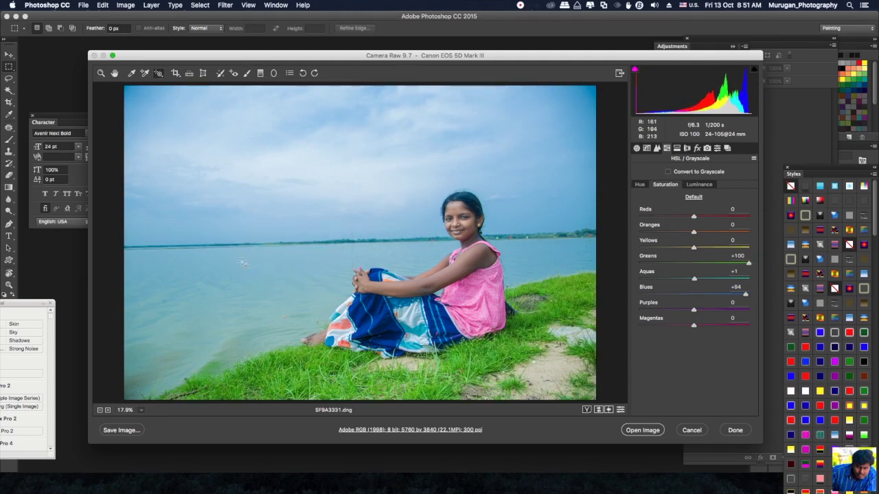
drag(244, 263, 558, 126)
drag(164, 116, 274, 283)
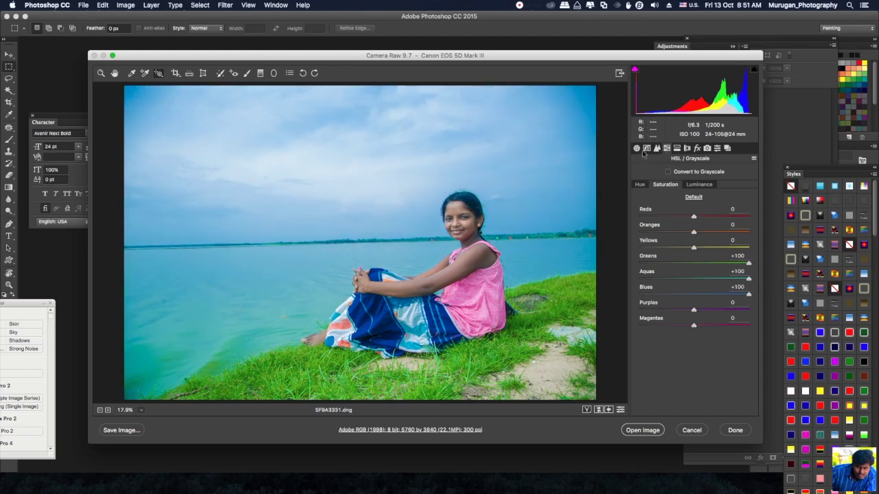
Set the Dehaze amount to +47 in the photo's effects
click(636, 147)
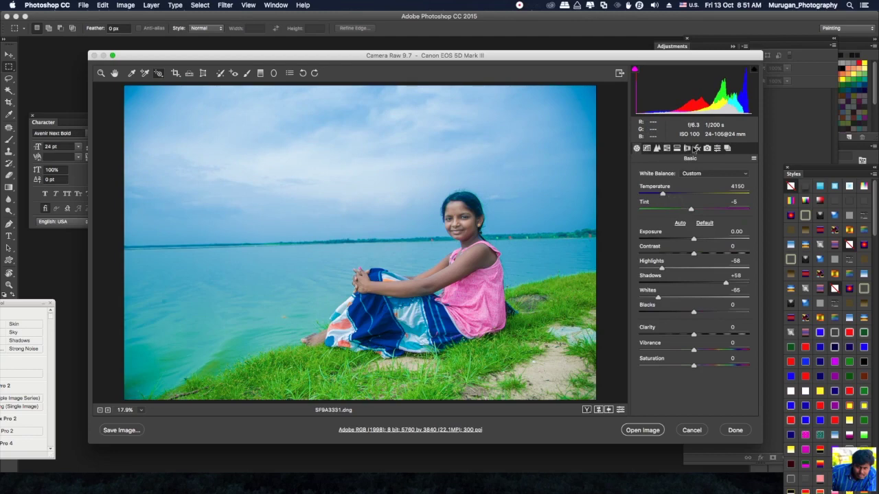
click(696, 149)
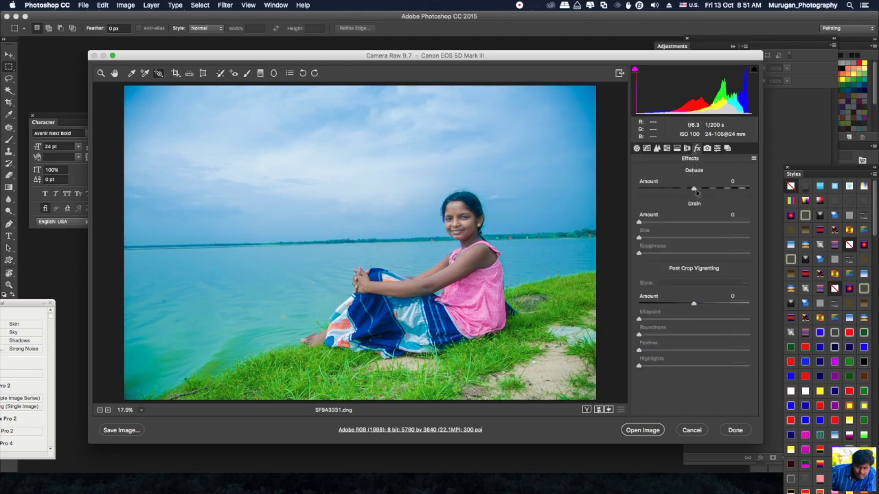
drag(695, 189, 719, 189)
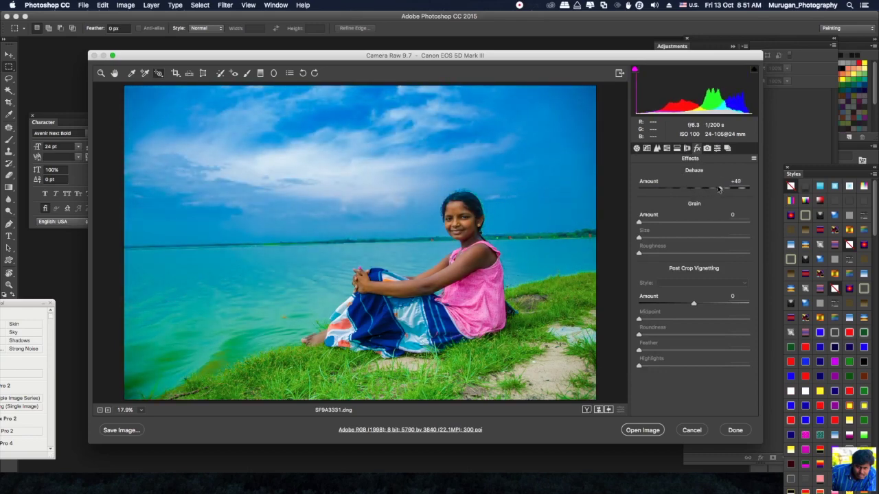
Set the white balance Temperature to 3750 and the Shadows to +88
click(637, 148)
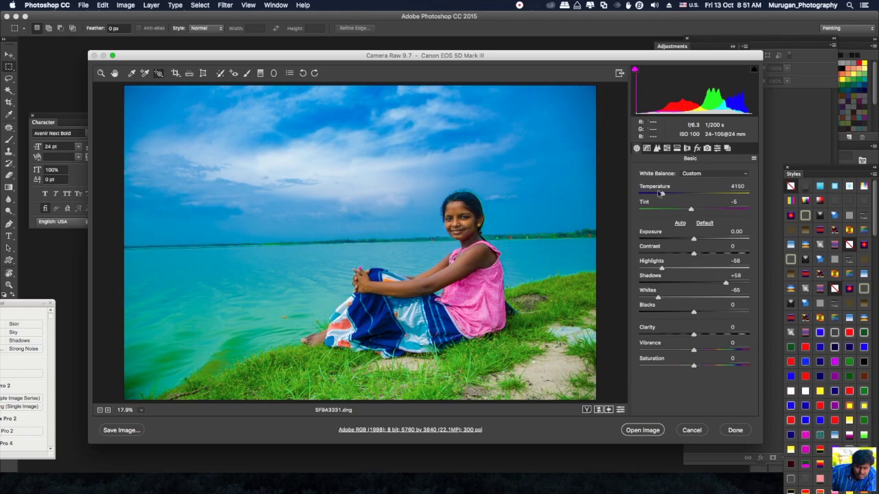
drag(660, 193, 656, 194)
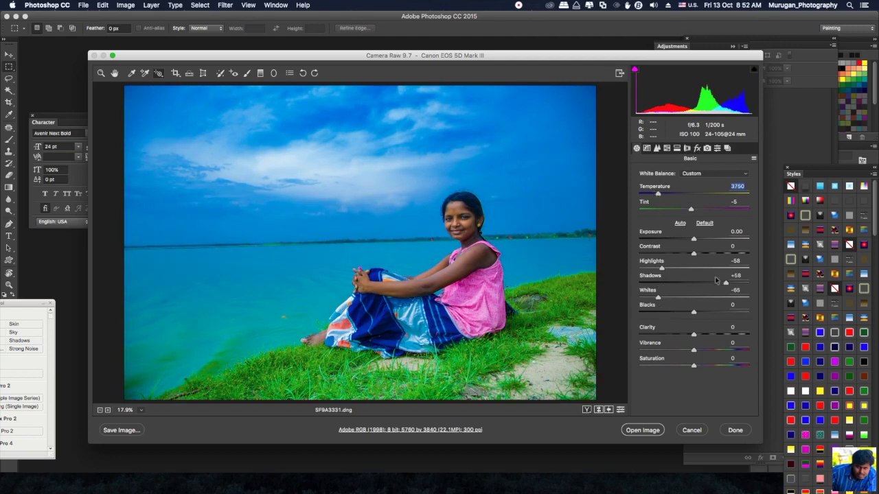
drag(726, 283, 740, 283)
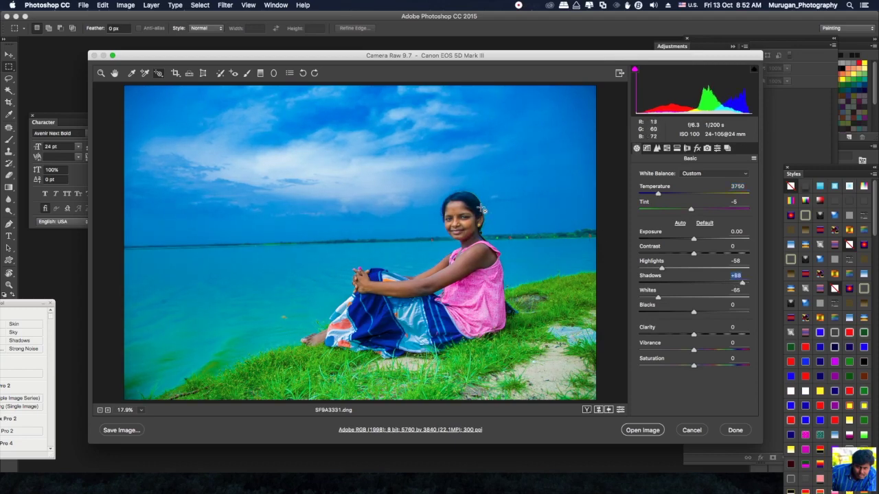
Inspect the girl's face up close and enable Remove Chromatic Aberration in the lens corrections
scroll(486, 217, up, 1)
drag(447, 255, 385, 263)
scroll(385, 263, up, 1)
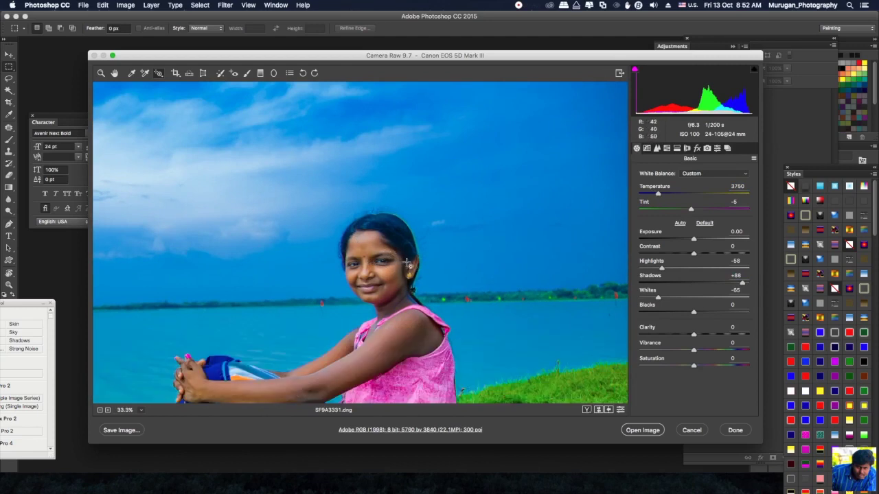
click(696, 149)
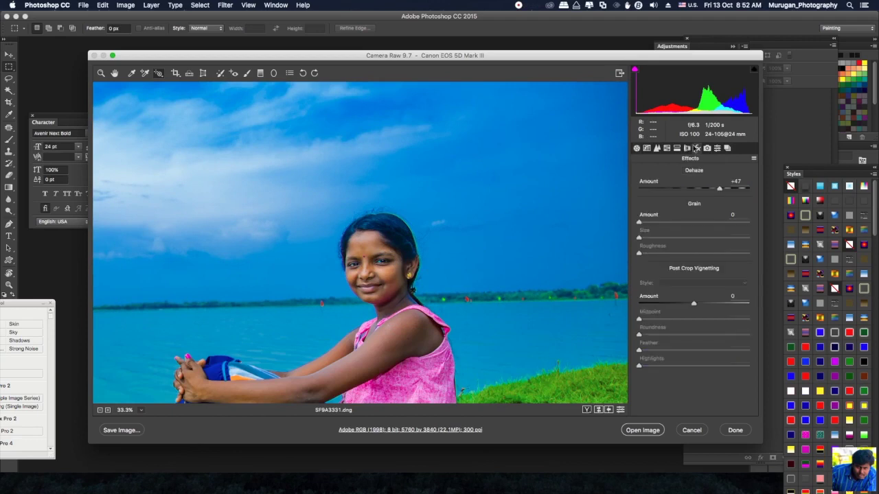
click(687, 148)
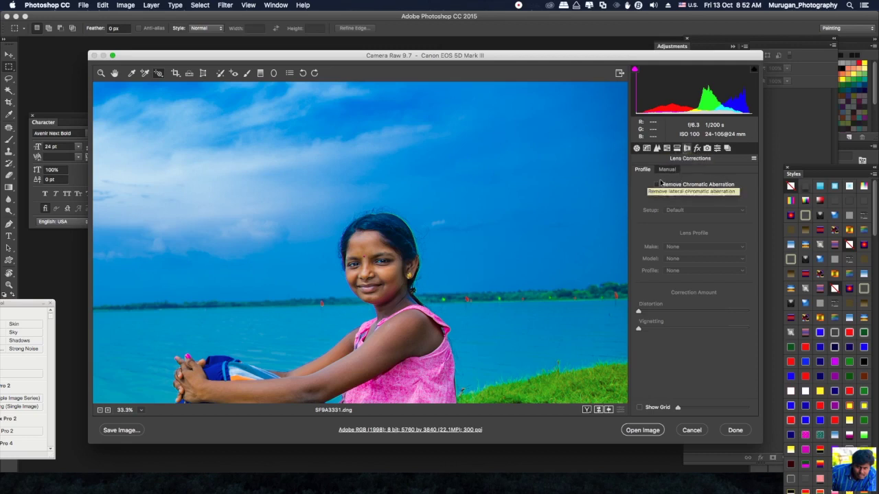
click(657, 184)
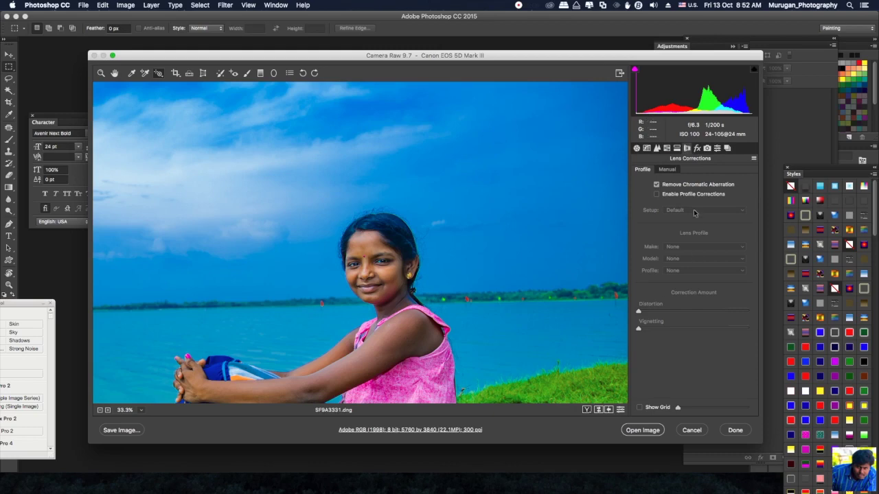
Enable Profile Corrections for the lens, comparing the photo with and without them, and set Distortion to 113 and Vignetting to 56
right_click(388, 255)
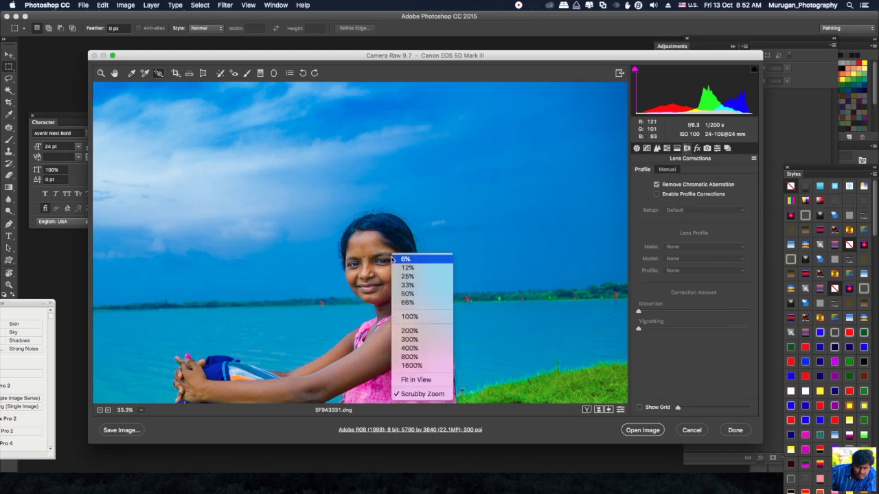
click(412, 267)
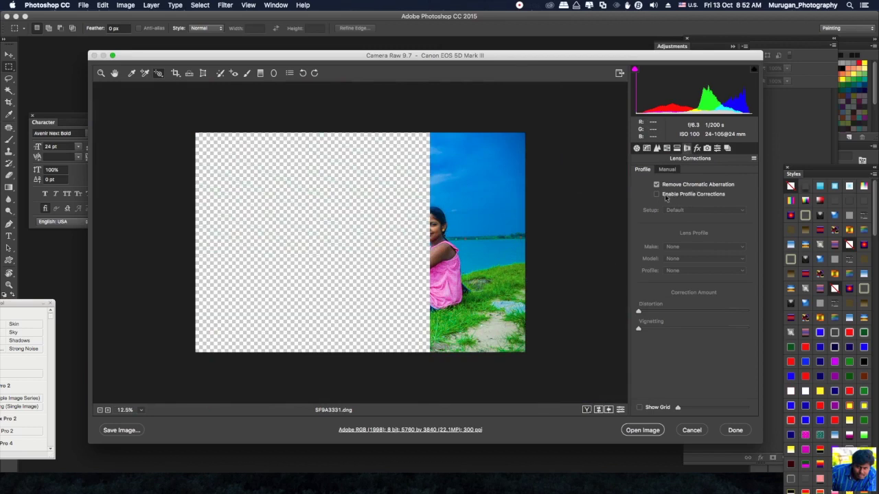
click(657, 194)
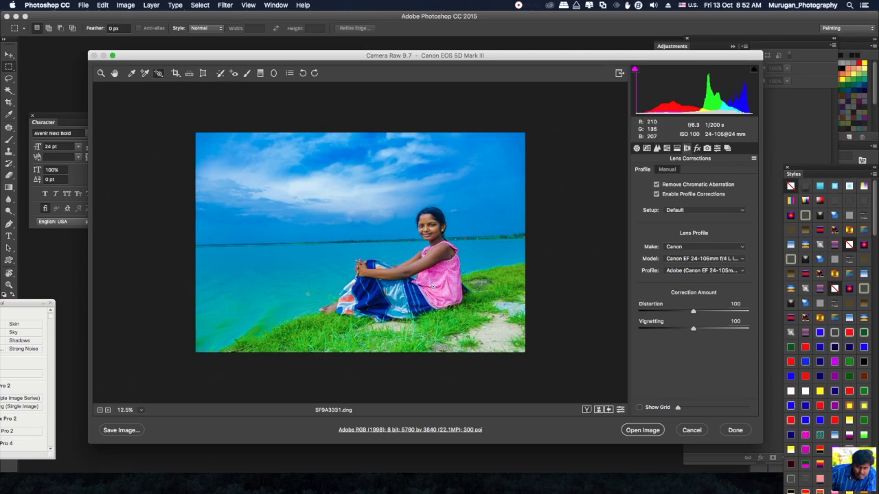
click(663, 195)
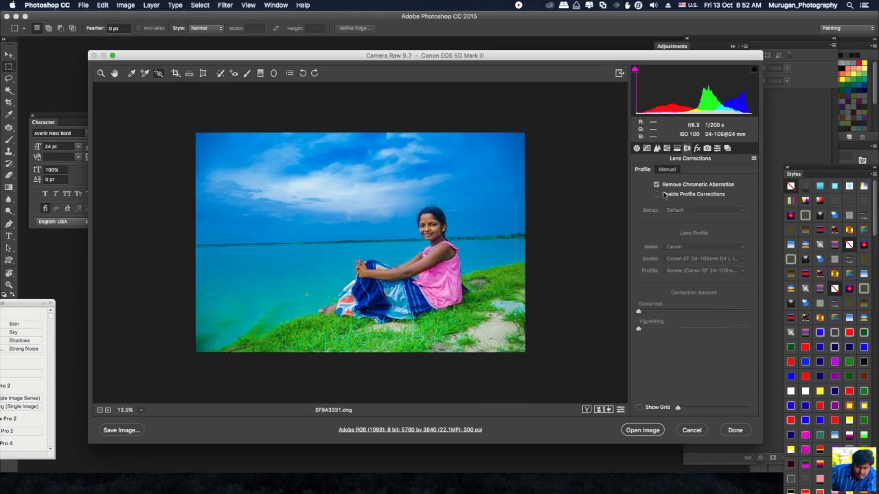
click(657, 195)
click(656, 195)
click(656, 194)
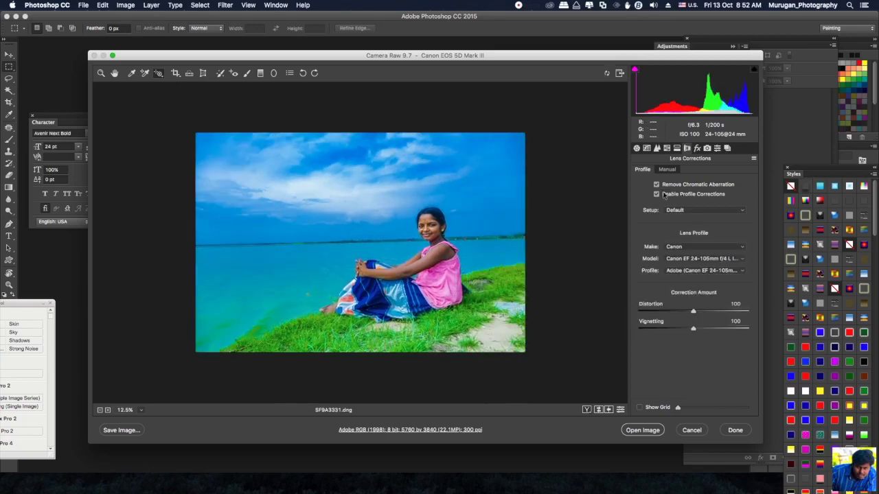
click(664, 195)
click(664, 195)
drag(692, 311, 672, 329)
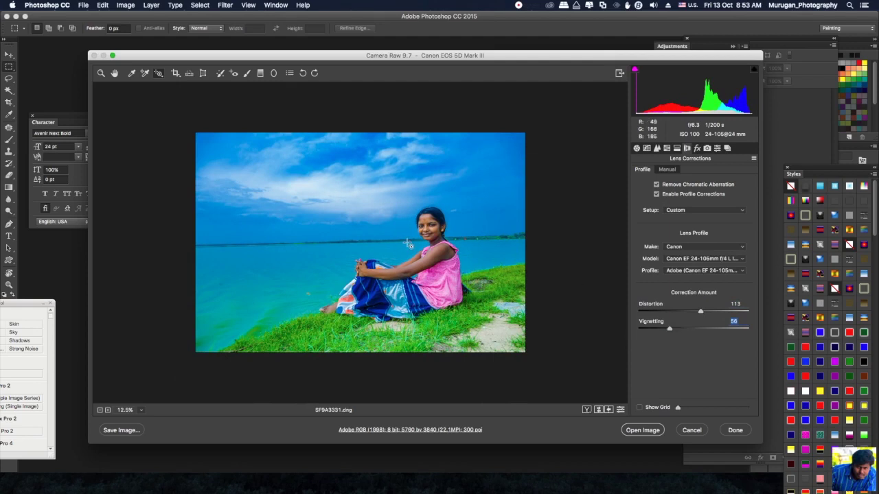
Compare the original and retouched photo in the Before/After views, enlarging the girl, and return to the single view
click(586, 410)
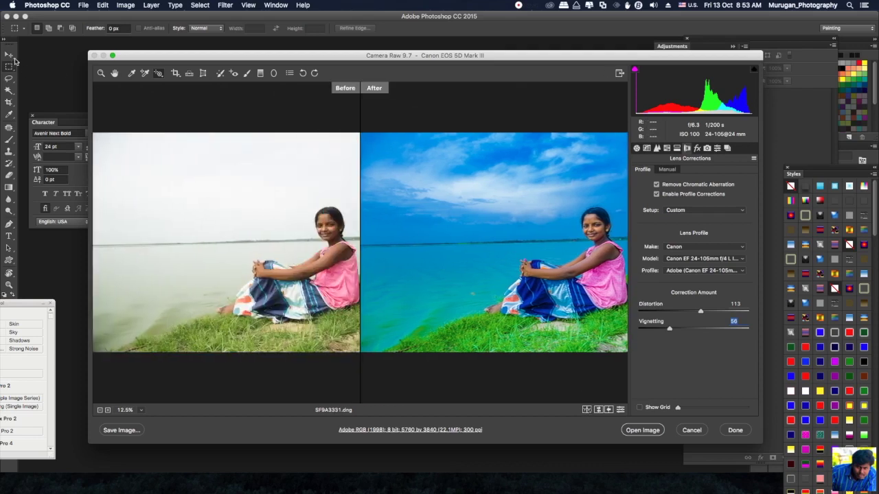
click(295, 237)
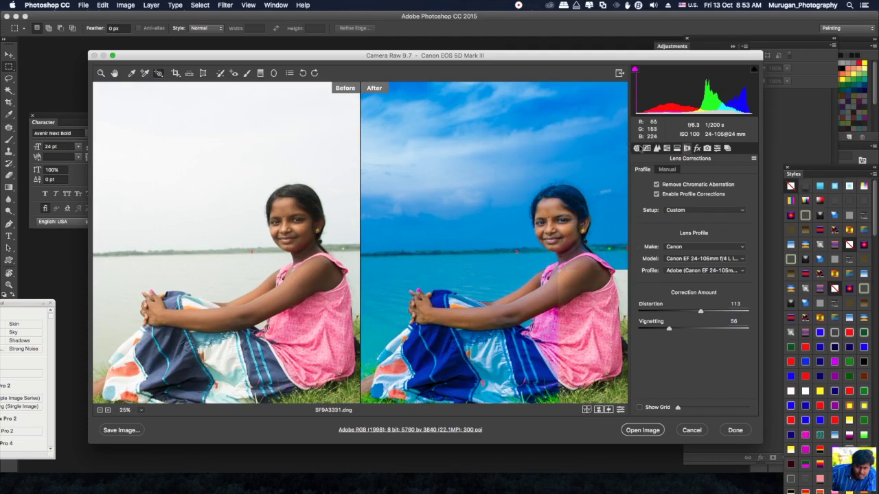
click(646, 149)
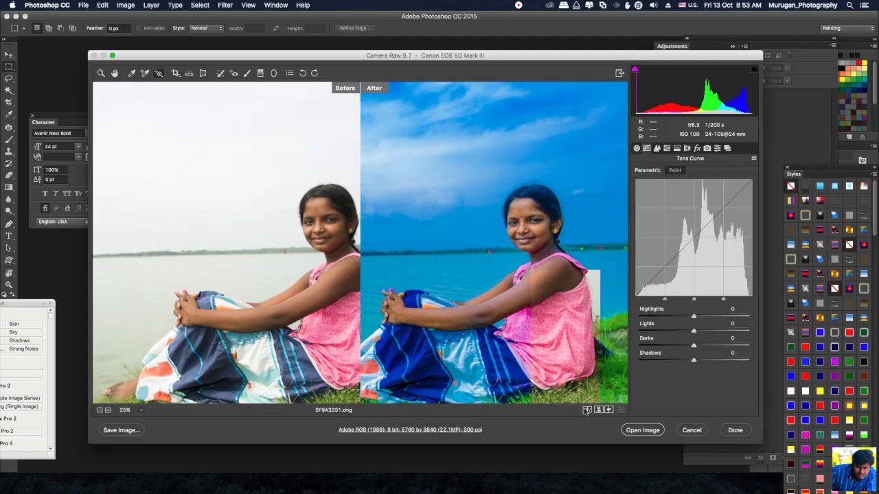
click(584, 410)
click(584, 410)
click(586, 410)
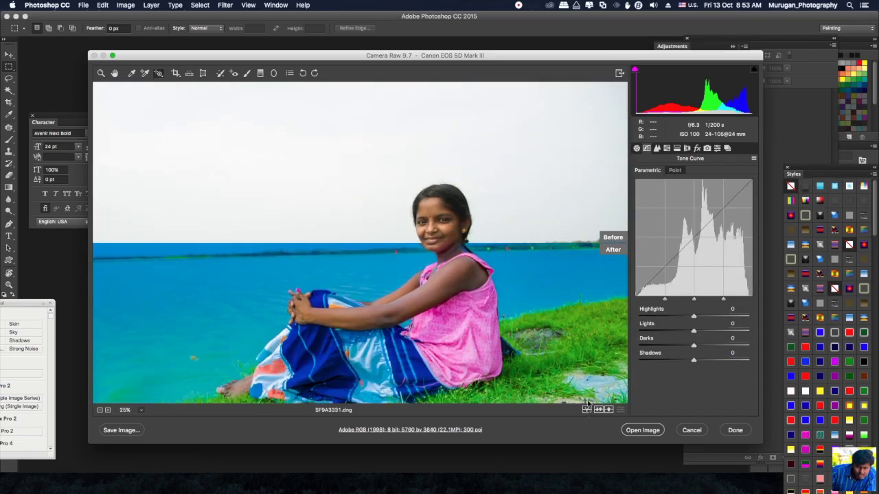
click(586, 410)
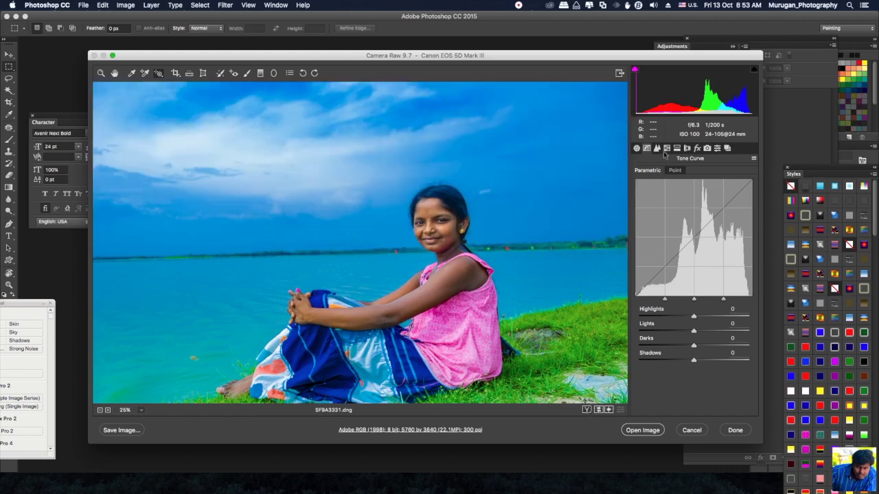
Set the Vibrance to +23 and open the processed raw photo in Photoshop
click(637, 149)
drag(694, 350, 706, 349)
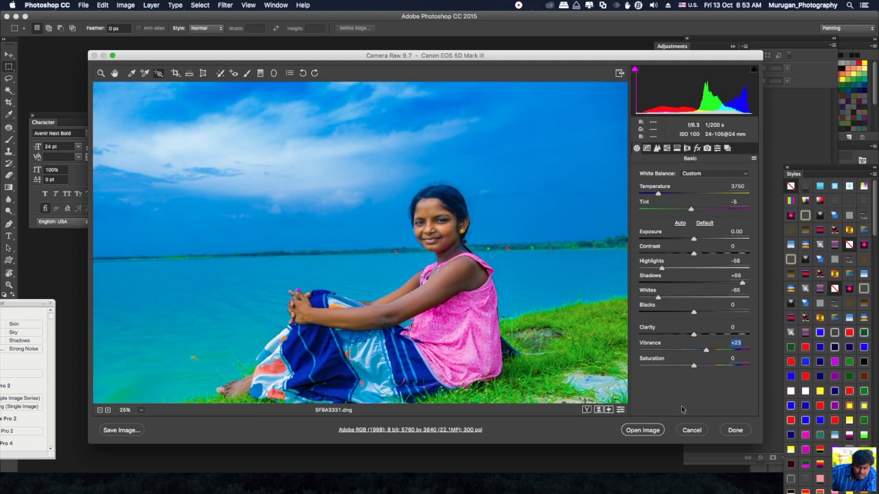
click(643, 430)
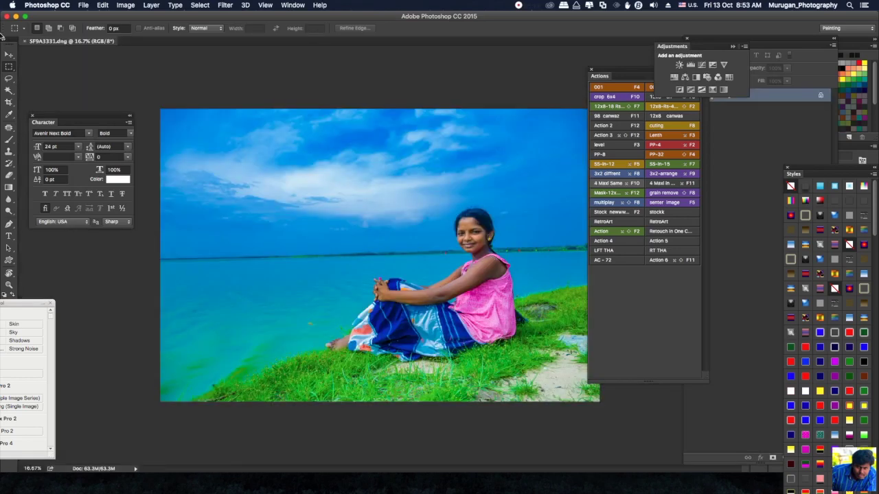
Hide the interface panels and inspect the whole photo fitted to the screen
click(8, 55)
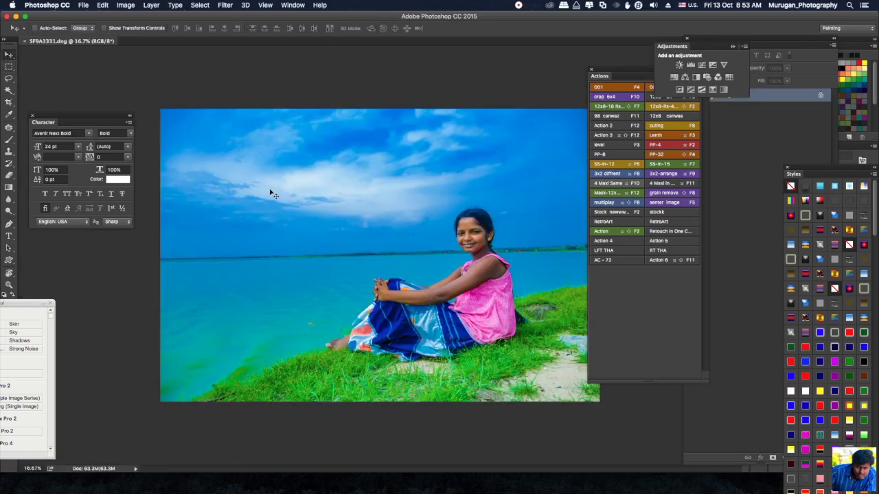
key(Tab)
key(super+0)
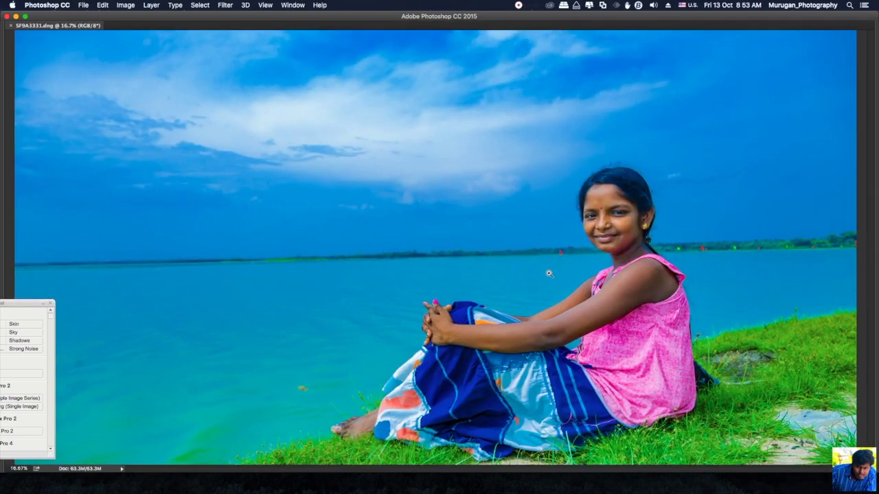
mouse_move(549, 273)
mouse_down()
mouse_move(545, 219)
mouse_move(460, 210)
mouse_move(522, 227)
mouse_move(508, 237)
mouse_move(558, 289)
mouse_move(535, 278)
mouse_move(546, 278)
mouse_up()
key(z)
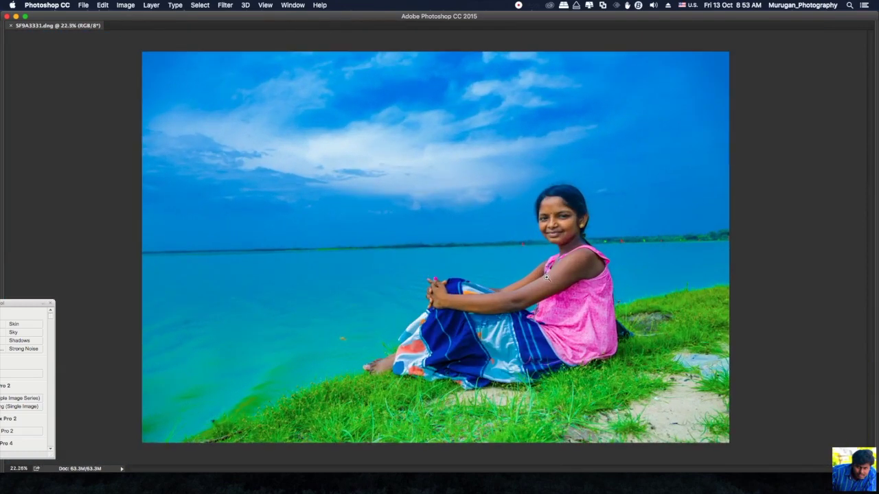
Save the photo to the Desktop as SF9A3331.jpg in JPEG format with quality 12 (Maximum) and Baseline ("Standard")
key(super+shift+s)
click(42, 139)
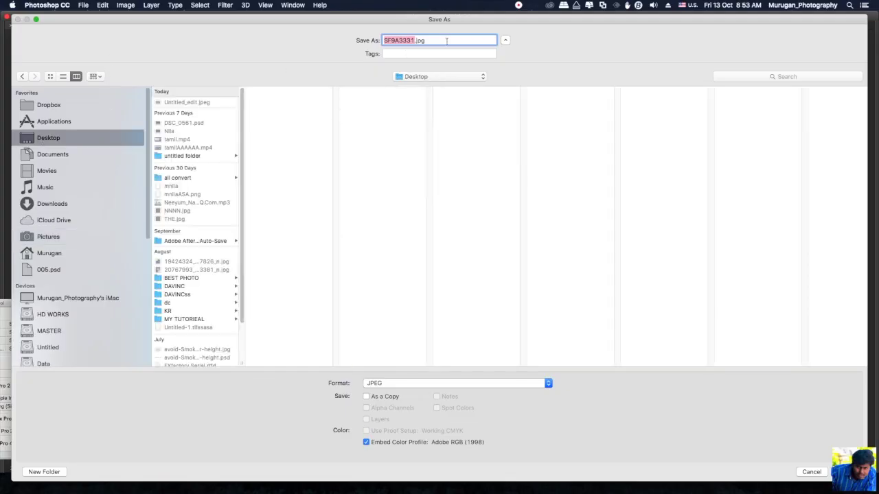
key(Return)
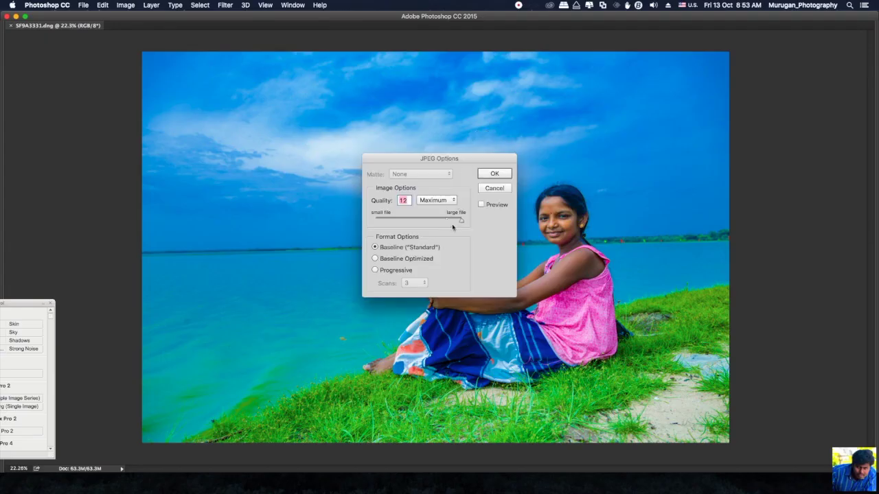
click(495, 173)
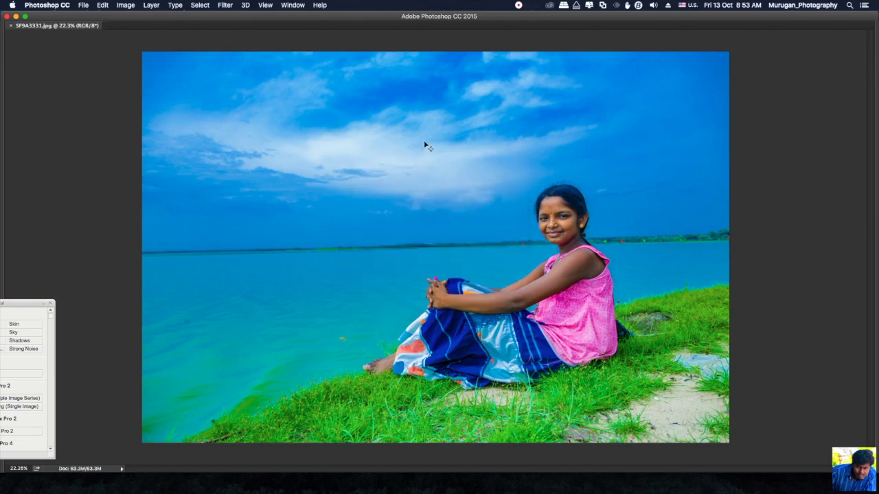
Clear the open windows off the desktop, switch to Finder and show the already open tab containing the Regular folder
click(16, 16)
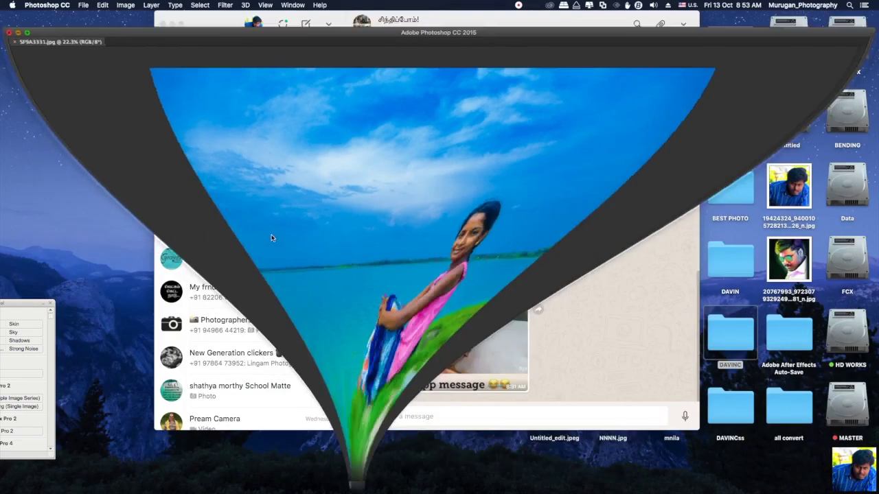
click(172, 25)
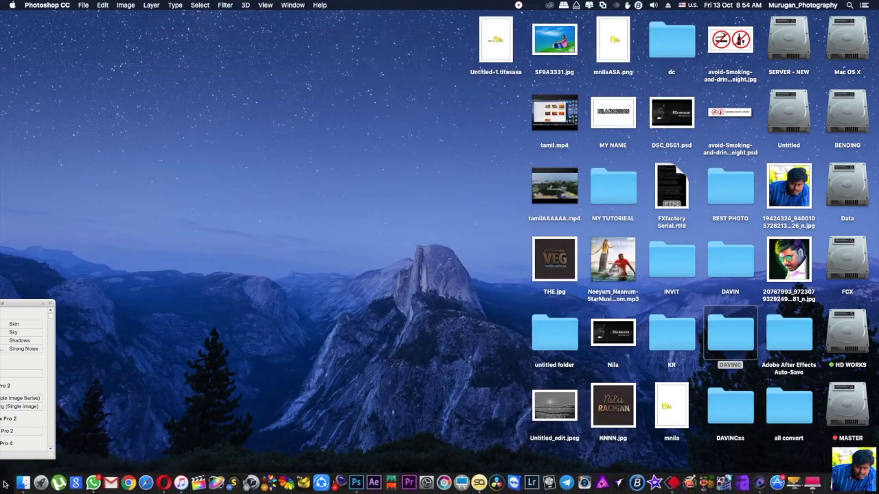
right_click(22, 484)
click(26, 474)
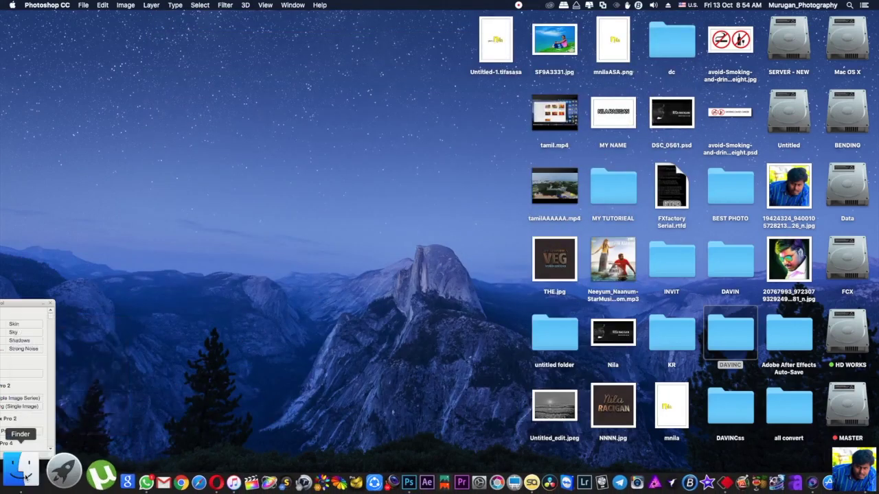
click(26, 474)
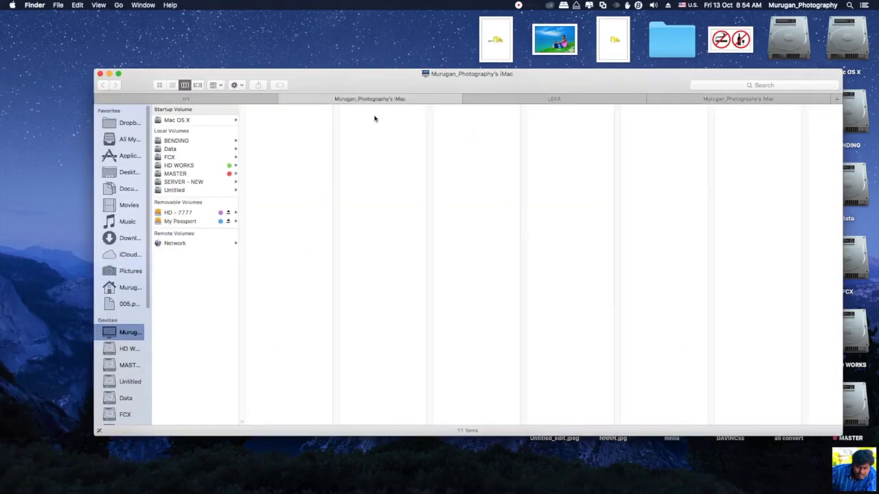
click(544, 102)
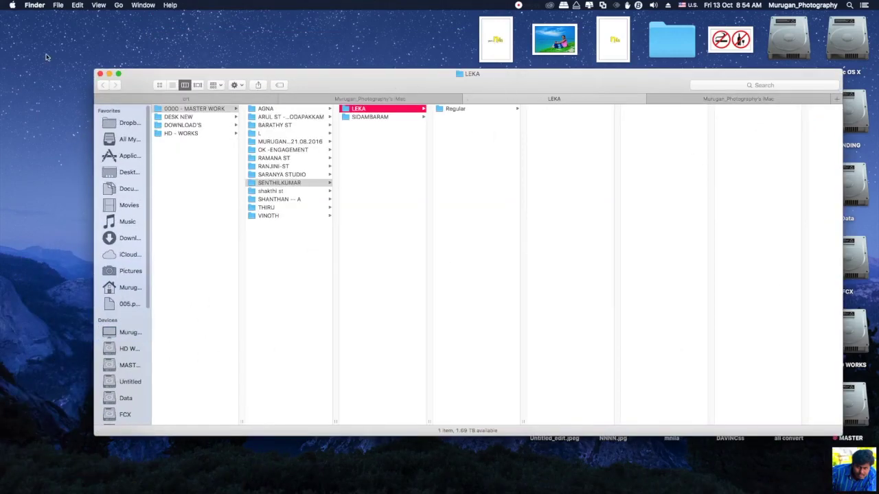